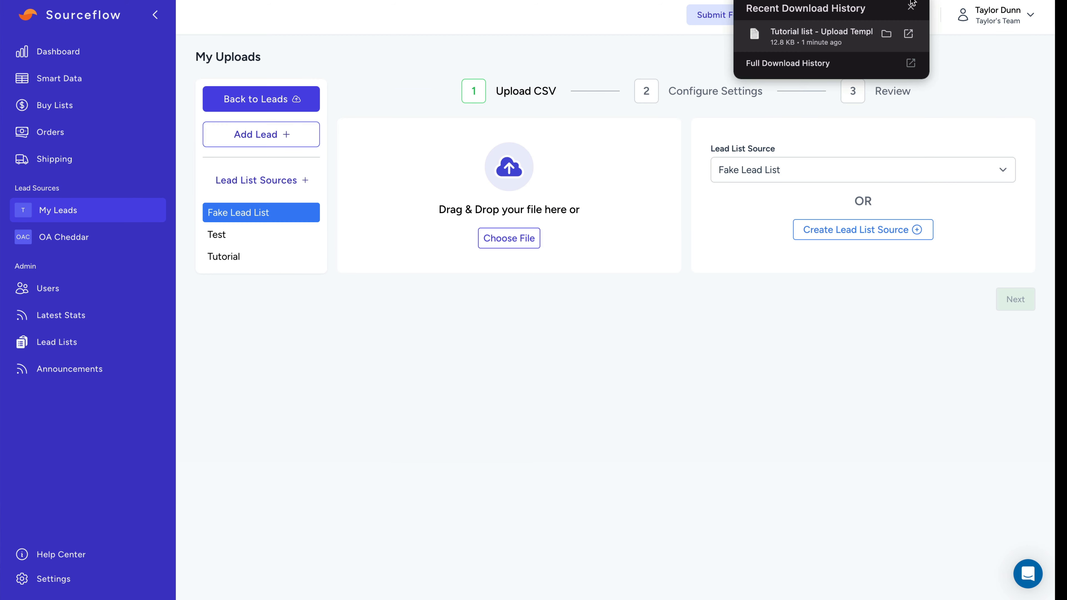
Upload "Tutorial list - Upload Template .csv" to the Fake Lead List source and continue to the configuration stage.
left_click_drag(874, 26, 512, 168)
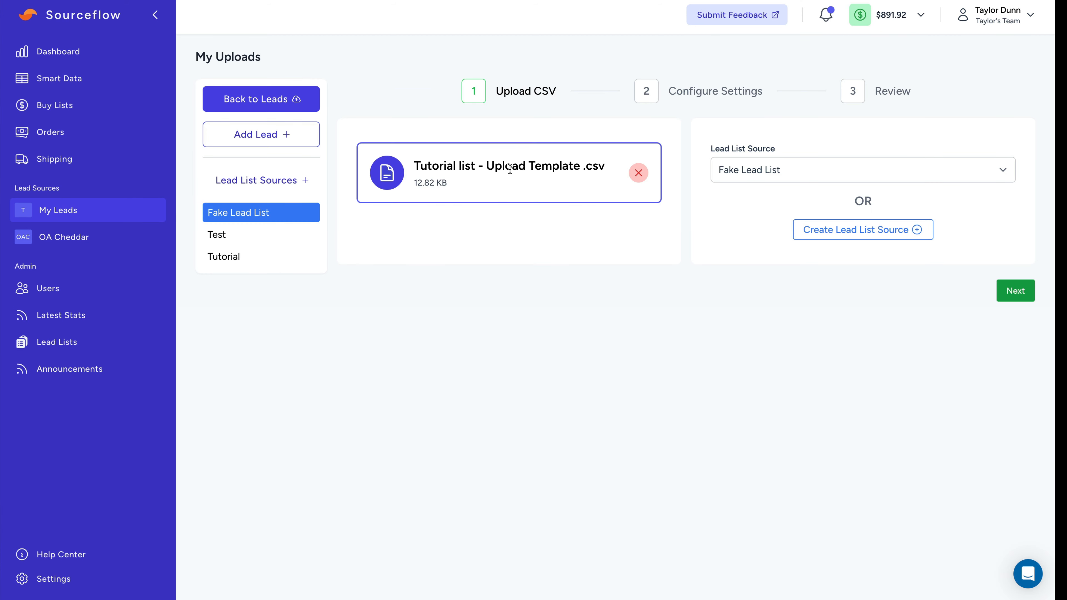
left_click(998, 297)
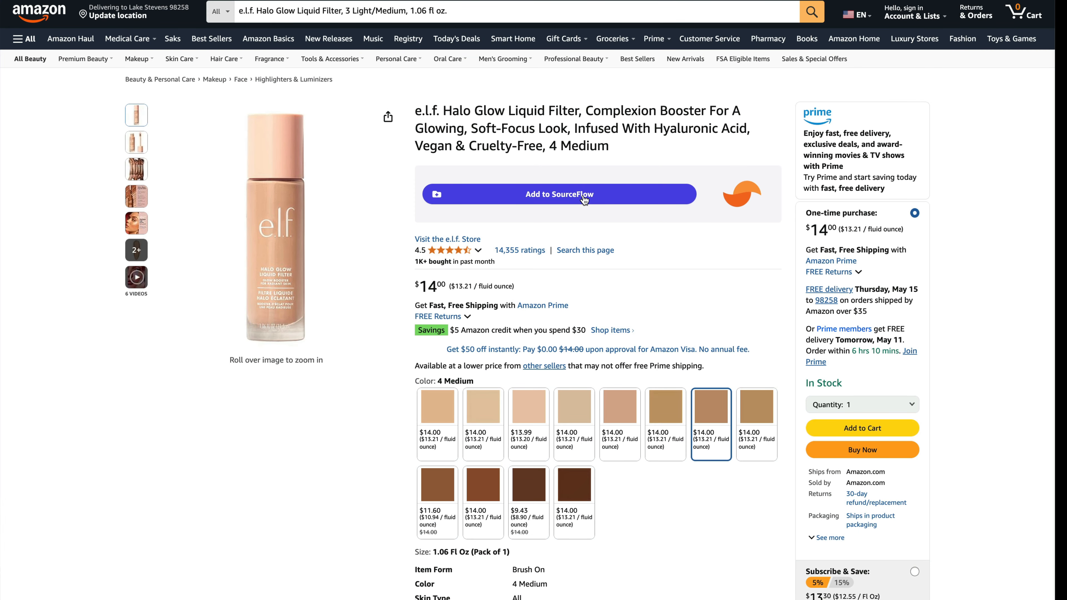
On the Amazon page for the e.l.f. Halo Glow Liquid Filter, open the Add Lead to SourceFlow form and start its Cost entry.
left_click(584, 199)
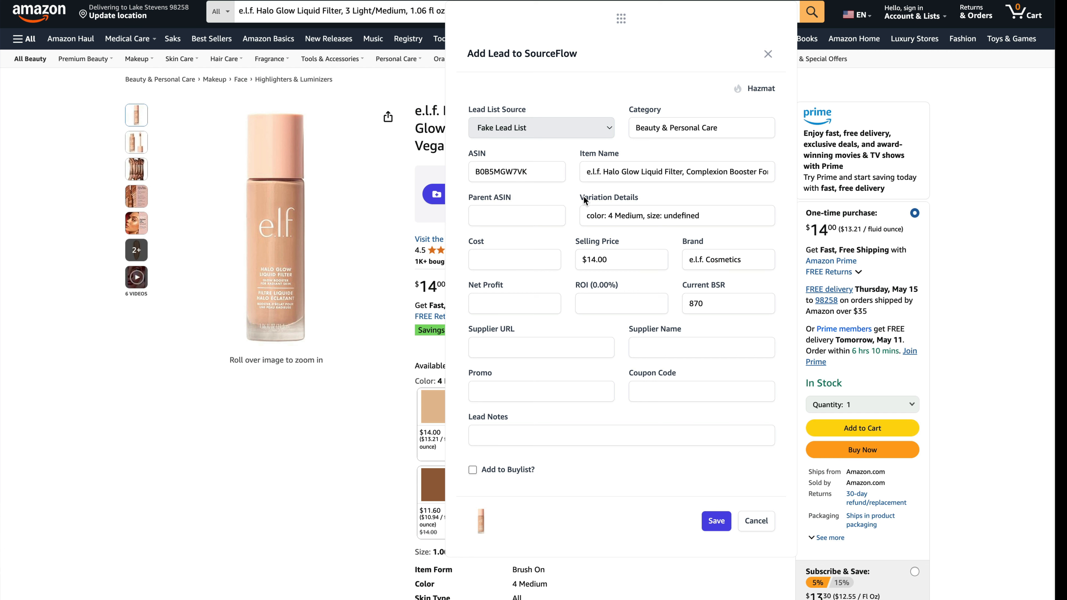
left_click(523, 254)
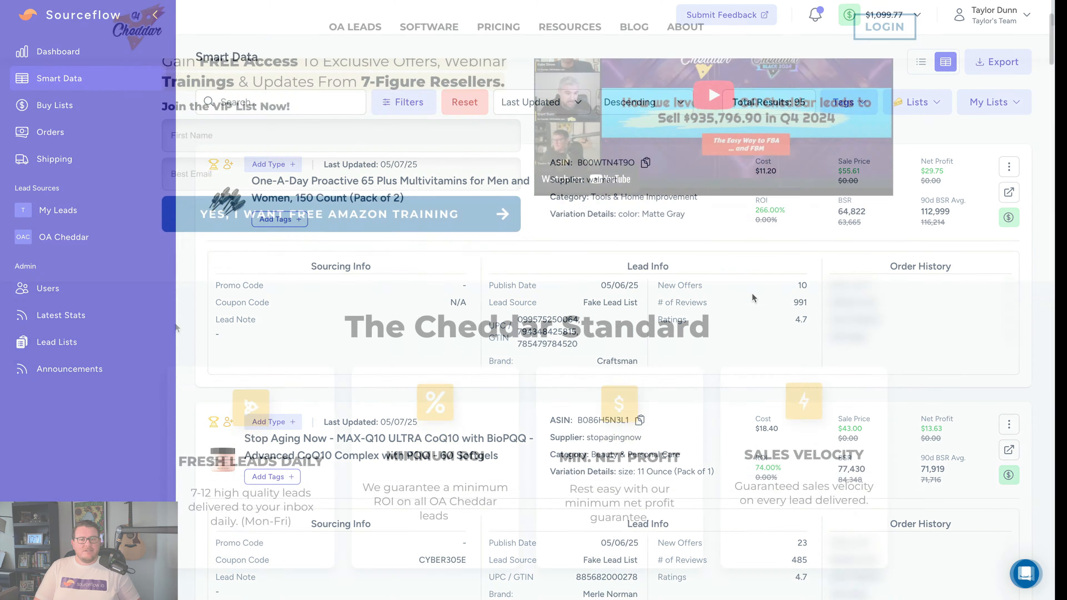
scroll(175, 323, "down", 12)
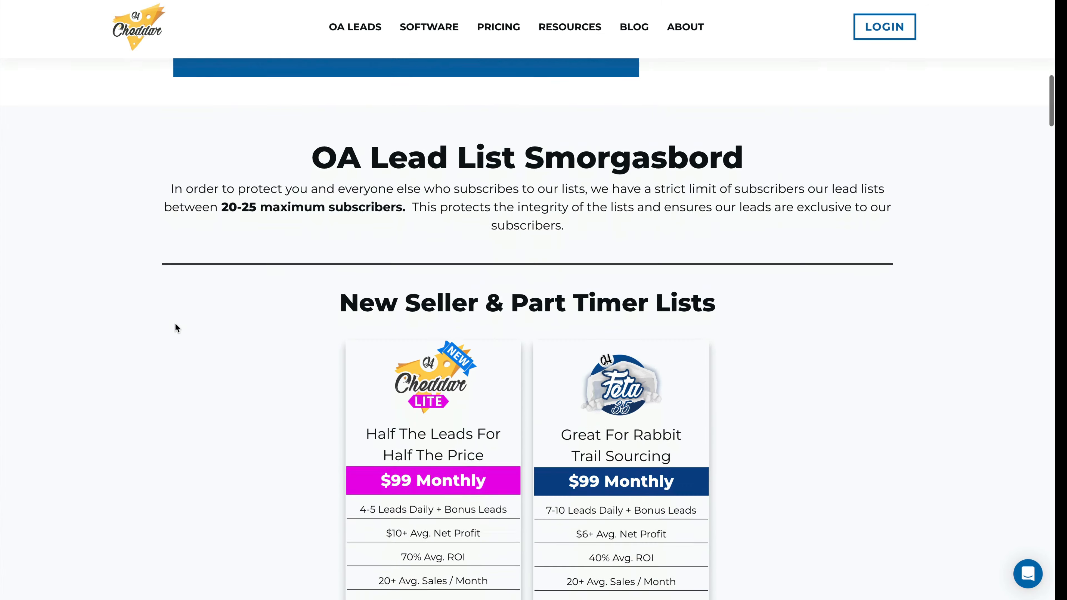
scroll(175, 324, "down", 8)
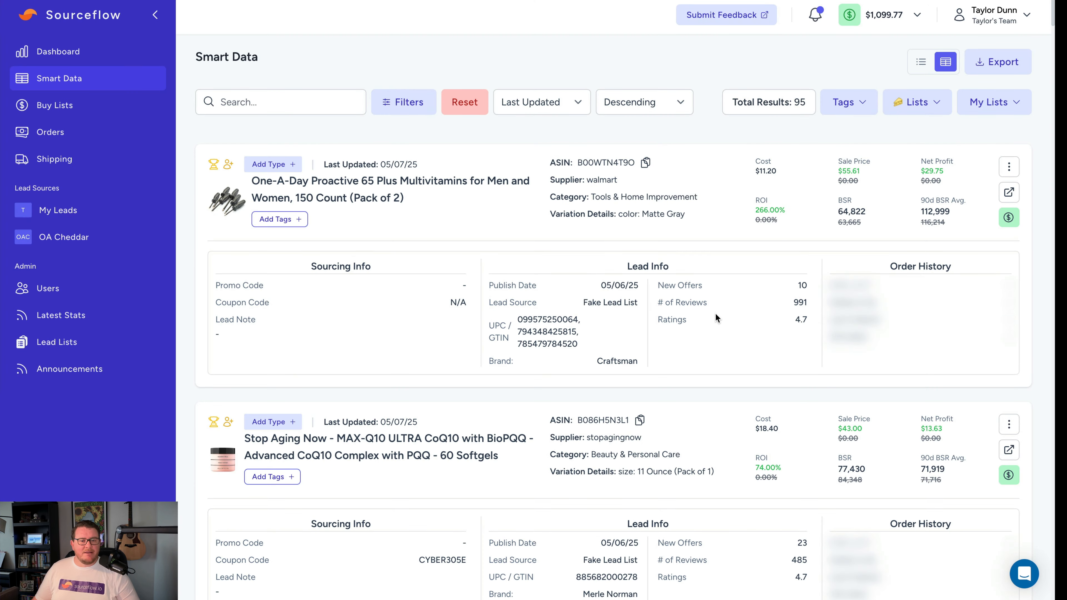
Apply the Halloween and Q4 Buy tags to the One-A-Day Proactive 65 Plus Multivitamins lead in Smart Data.
left_click(296, 226)
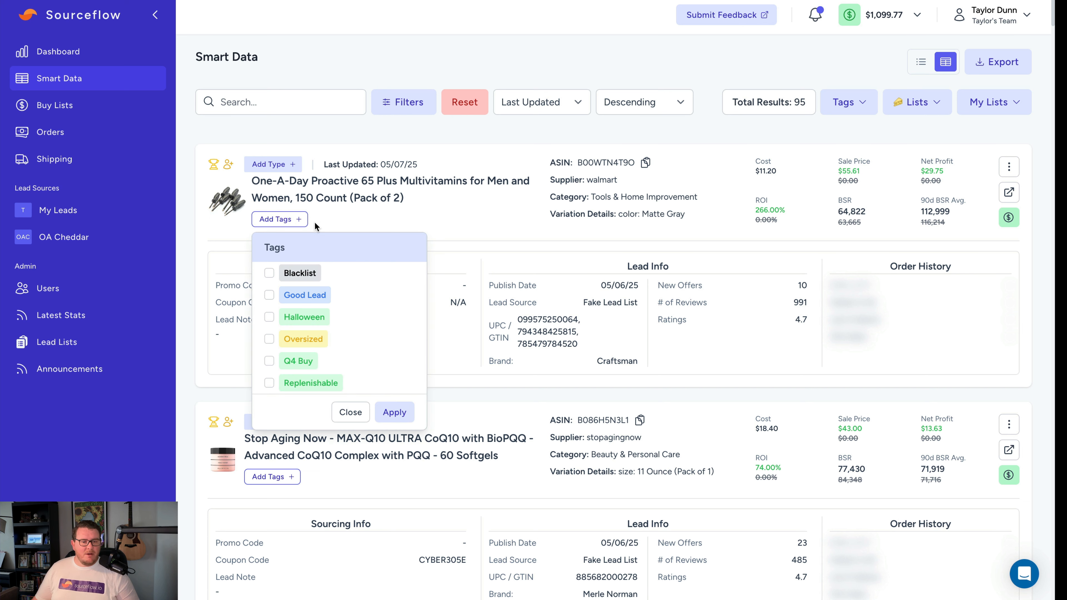
left_click(269, 319)
left_click(269, 361)
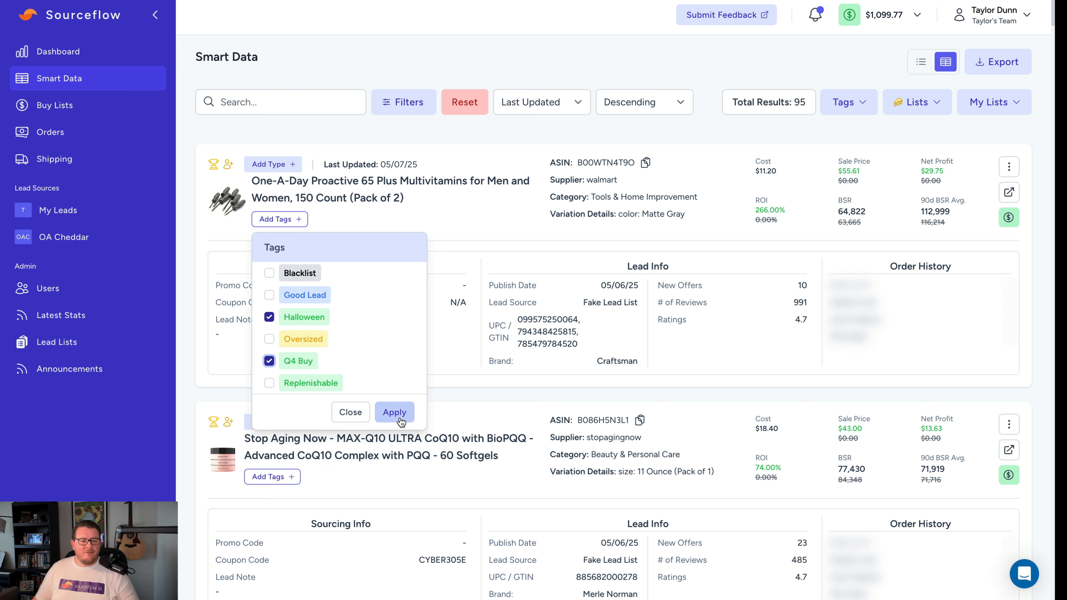
left_click(394, 412)
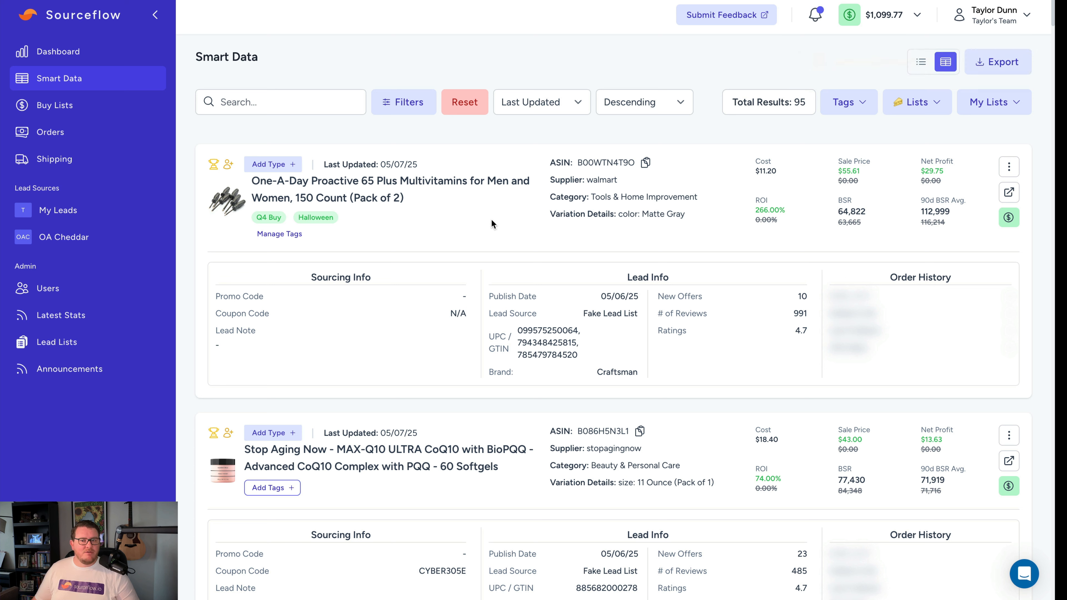
Filter the Smart Data leads to a minimum net profit of 8 and minimum selling price of 30, and sort them by Supplier.
left_click(381, 103)
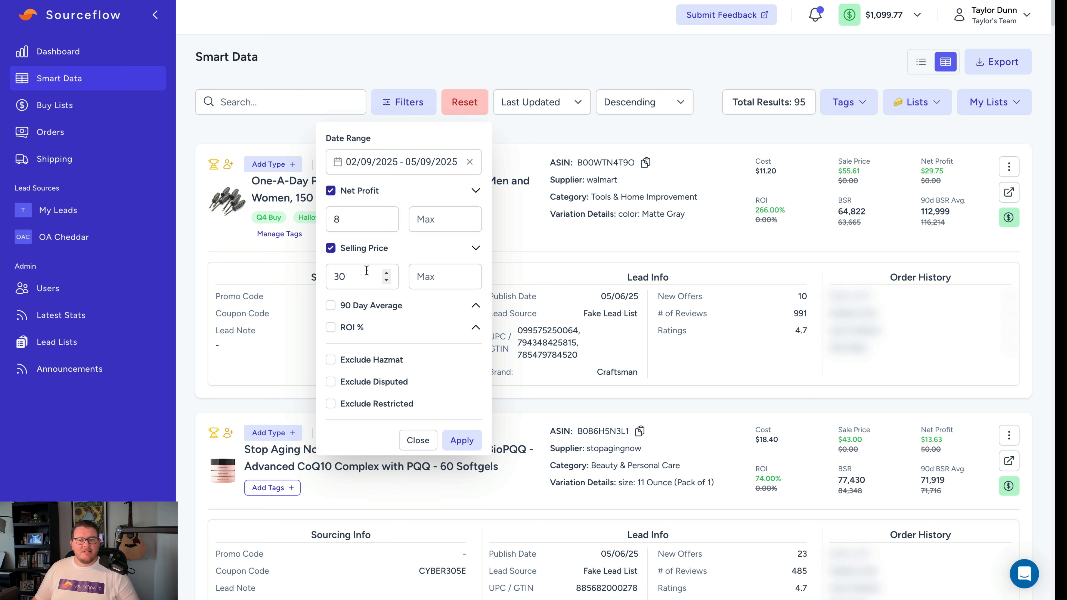
left_click(461, 440)
left_click(542, 101)
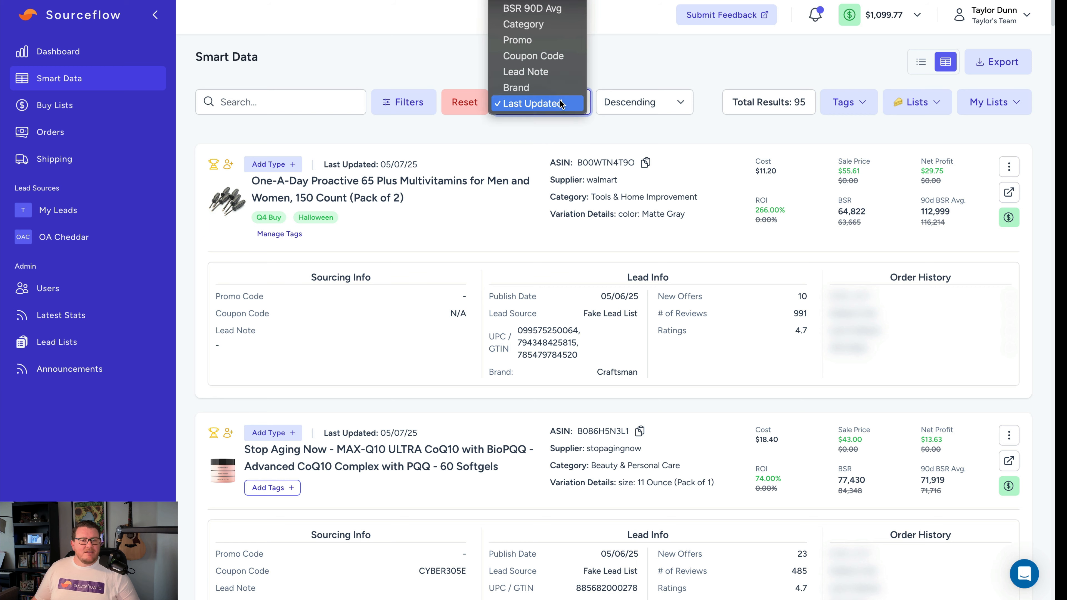
scroll(543, 80, "up", 3)
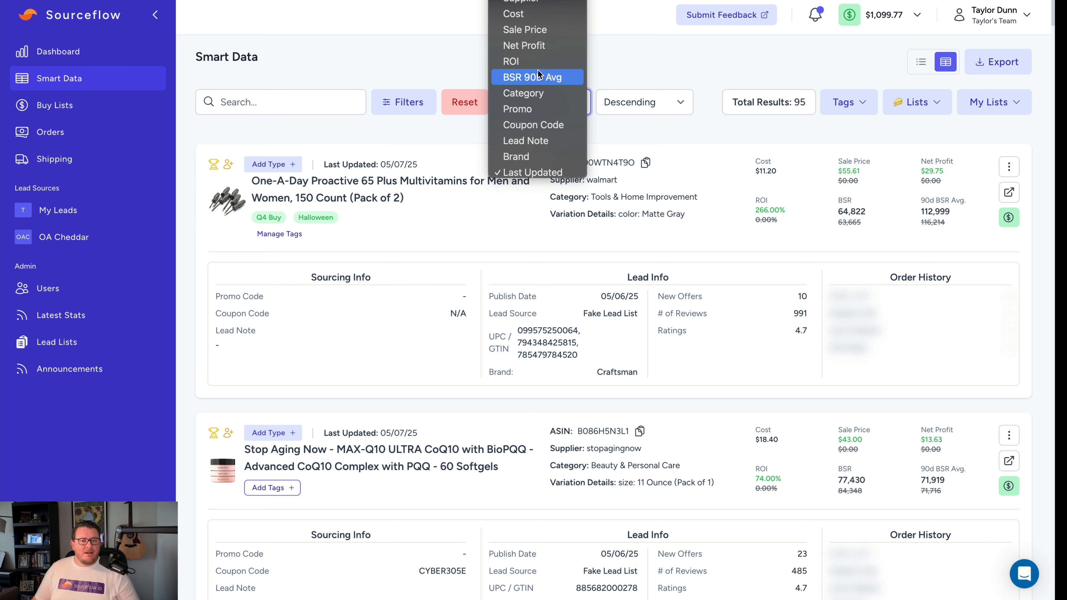
left_click(547, 2)
left_click(269, 108)
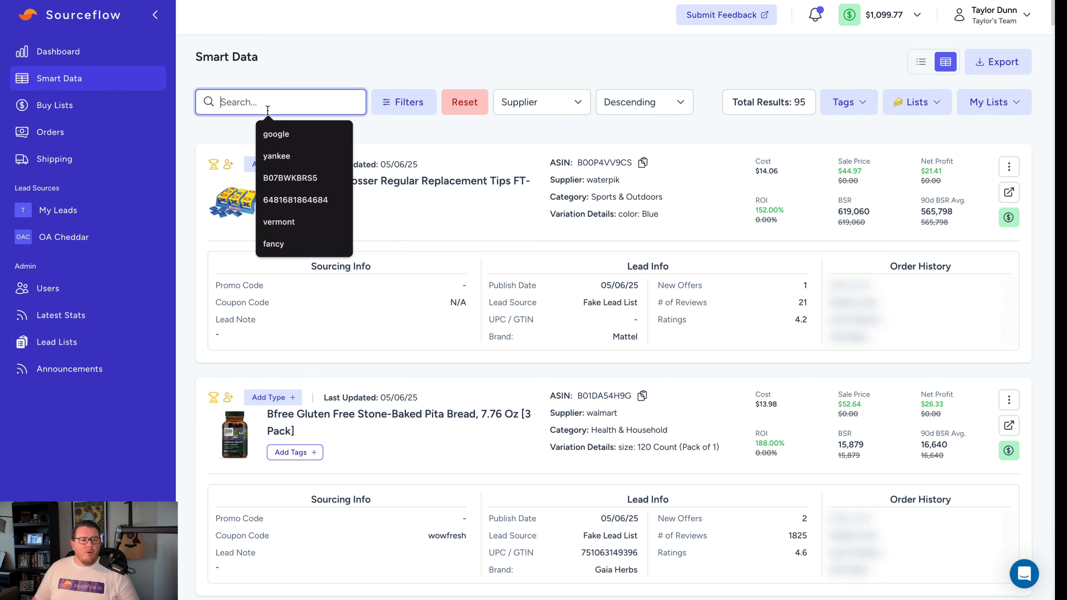
left_click(293, 79)
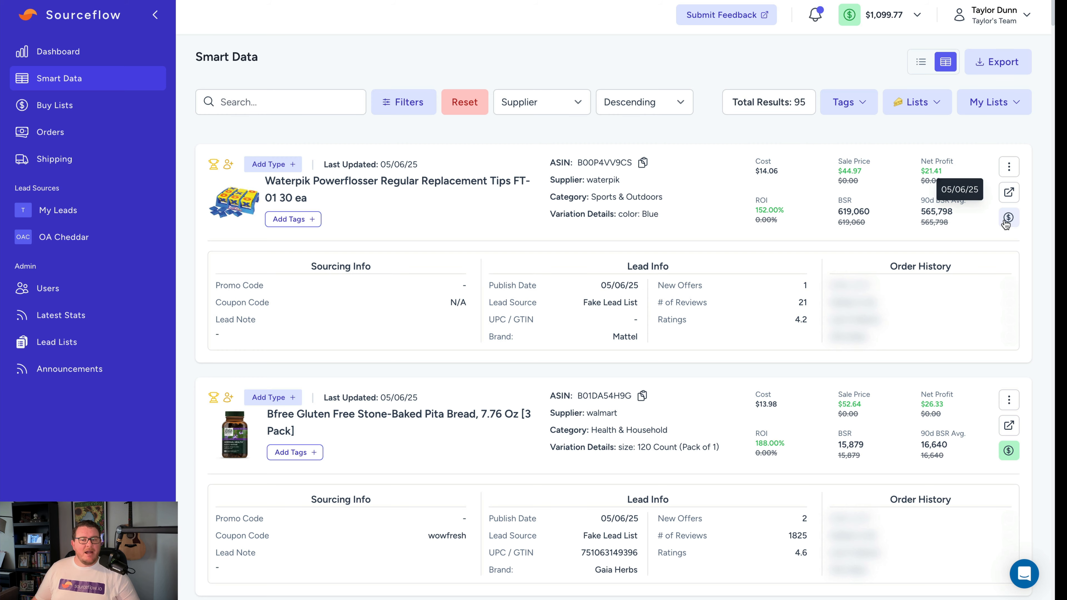
Add 5 units of the Waterpik Powerflosser Regular Replacement Tips lead to the Friday, Wednesday and Monday buy lists.
left_click(1009, 218)
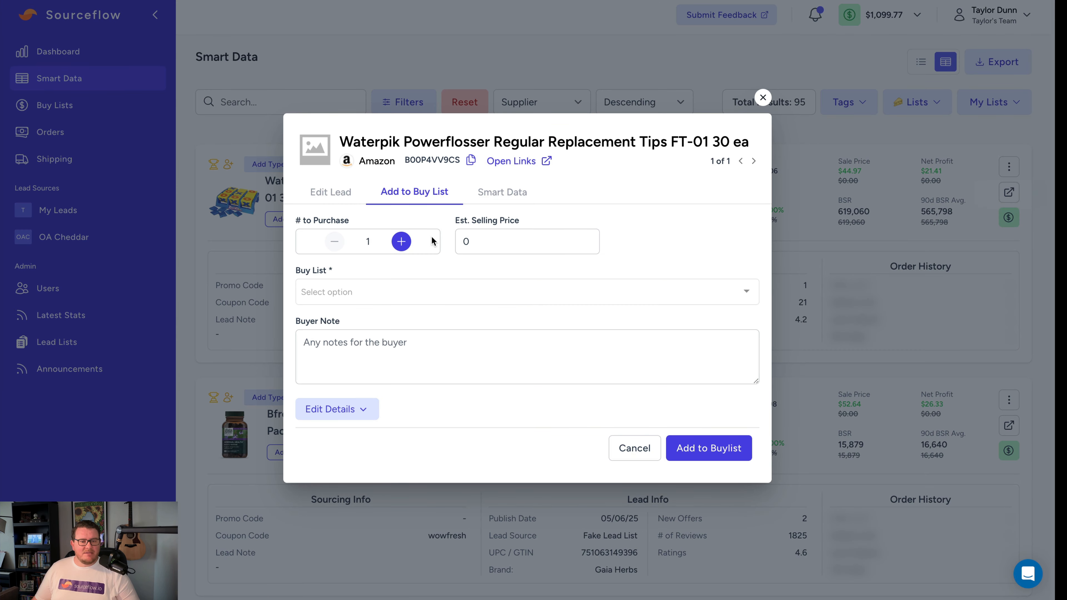
left_click(408, 242)
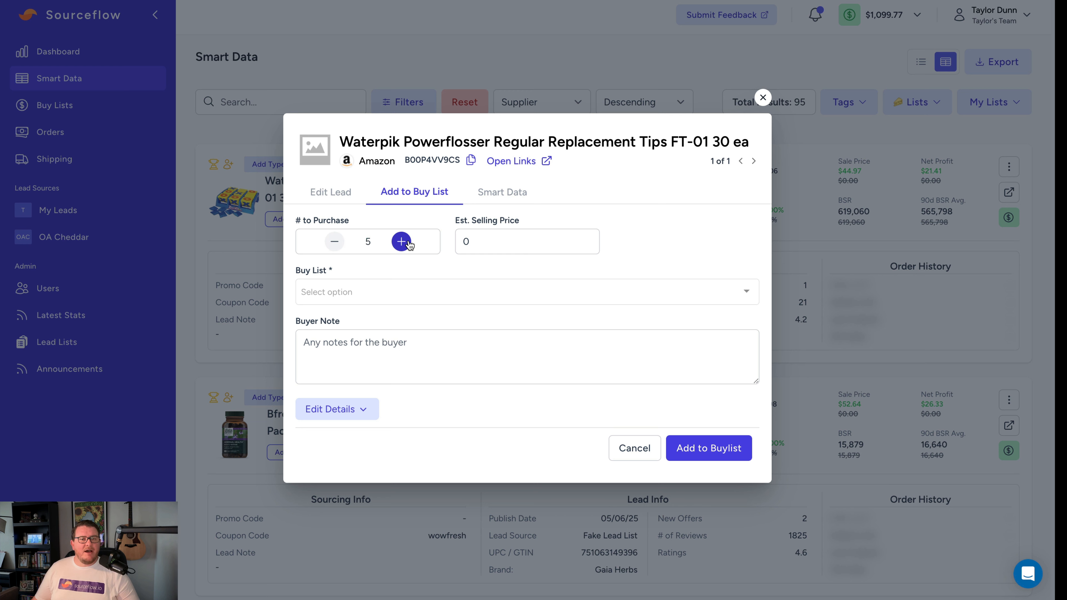
left_click(512, 293)
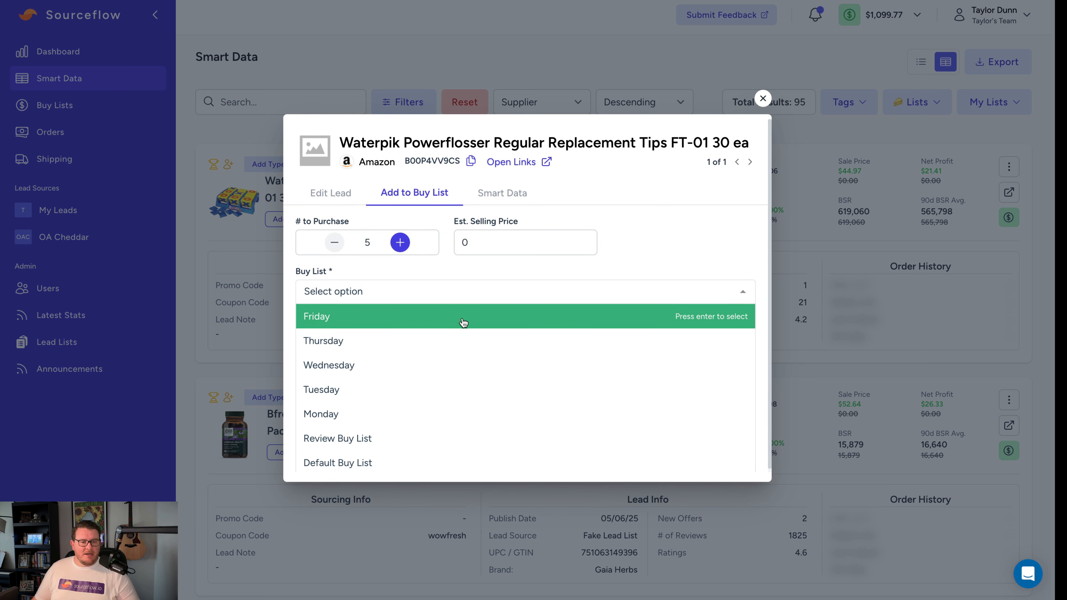
left_click(387, 320)
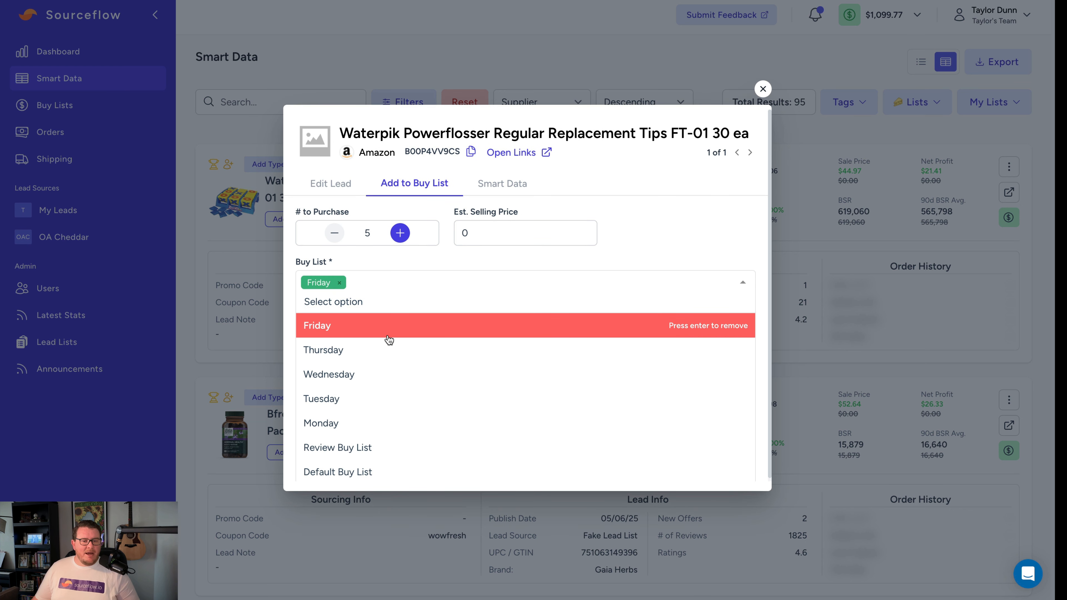
left_click(378, 374)
left_click(370, 418)
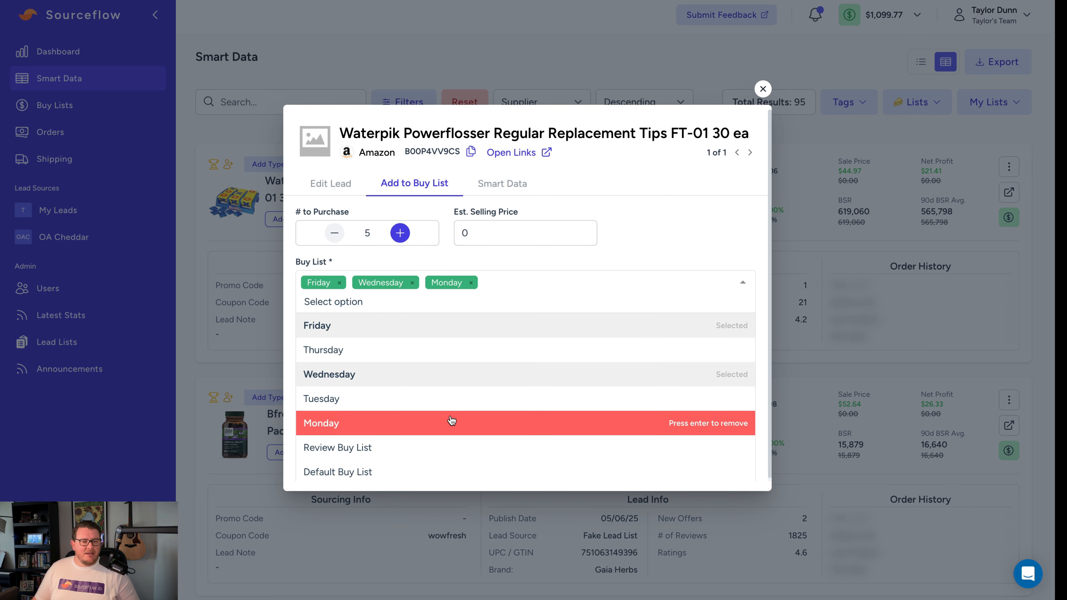
left_click(671, 256)
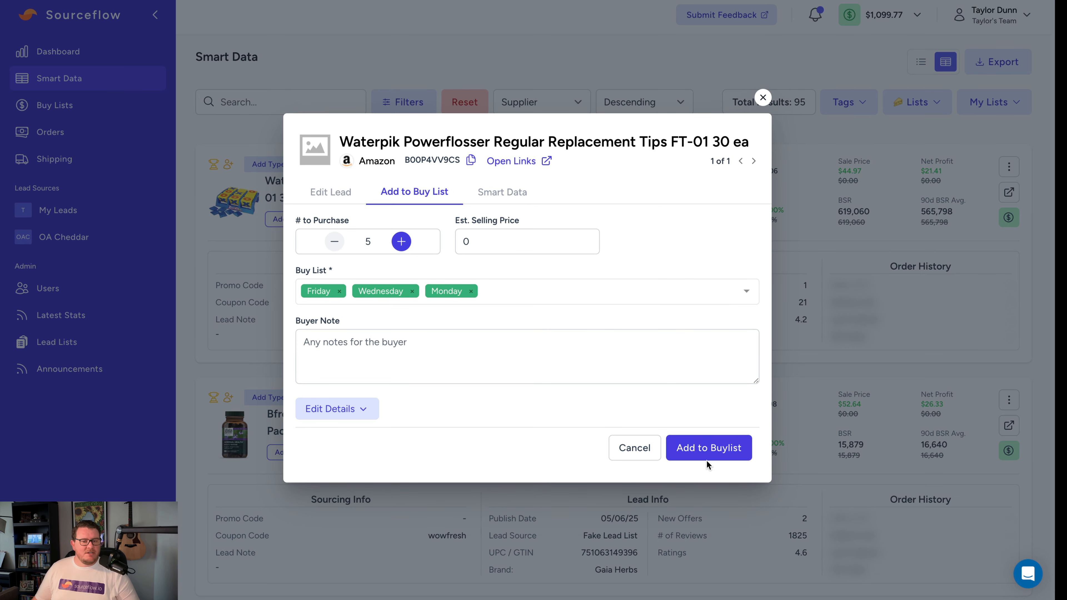
left_click(710, 450)
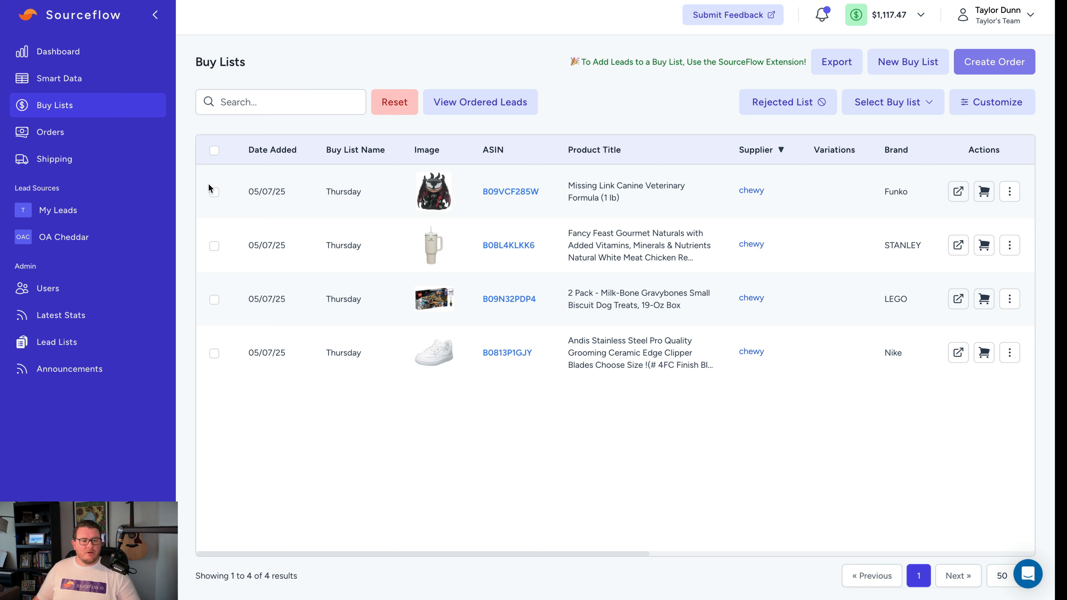
Select the four chewy leads from the Thursday buy list and create an order from them.
left_click(214, 192)
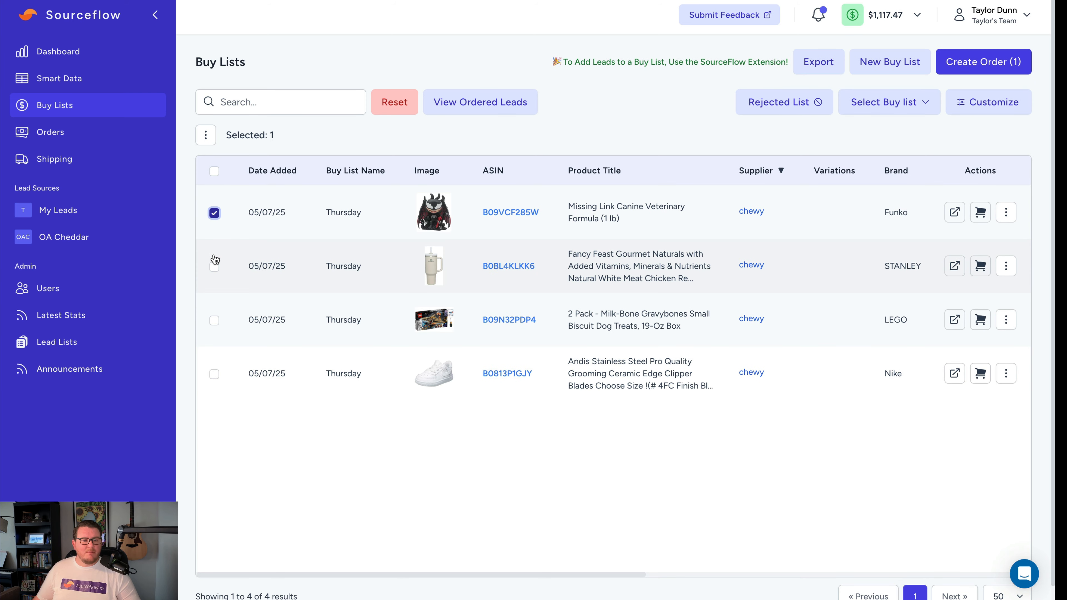
left_click(214, 266)
left_click(214, 321)
left_click(215, 374)
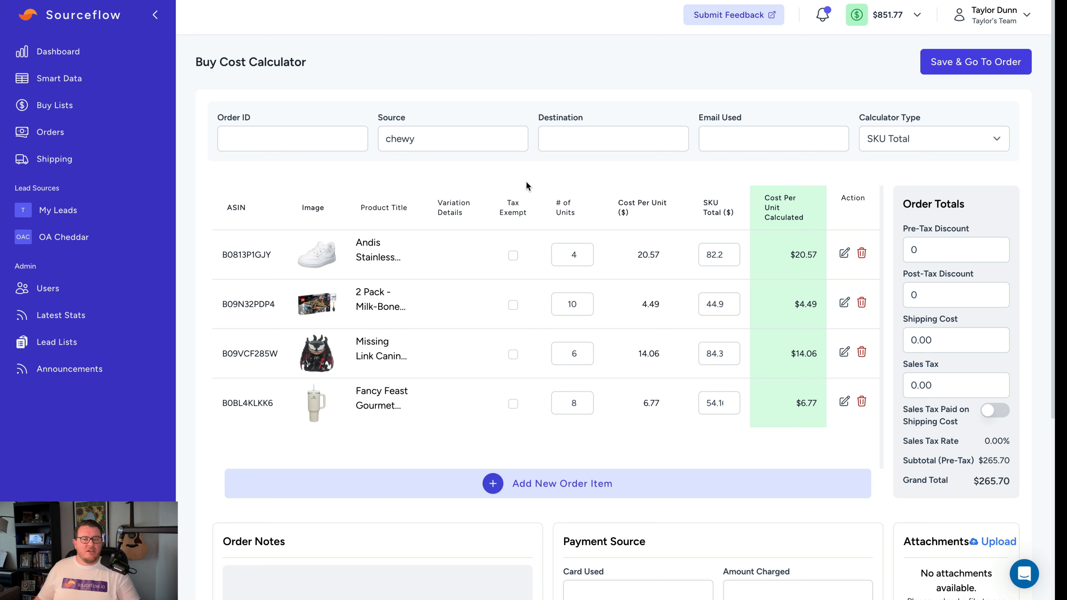
Fill in the chewy order's ID, set its destination to Prep Center, and enter the e-mail used.
left_click(293, 139)
left_click(313, 169)
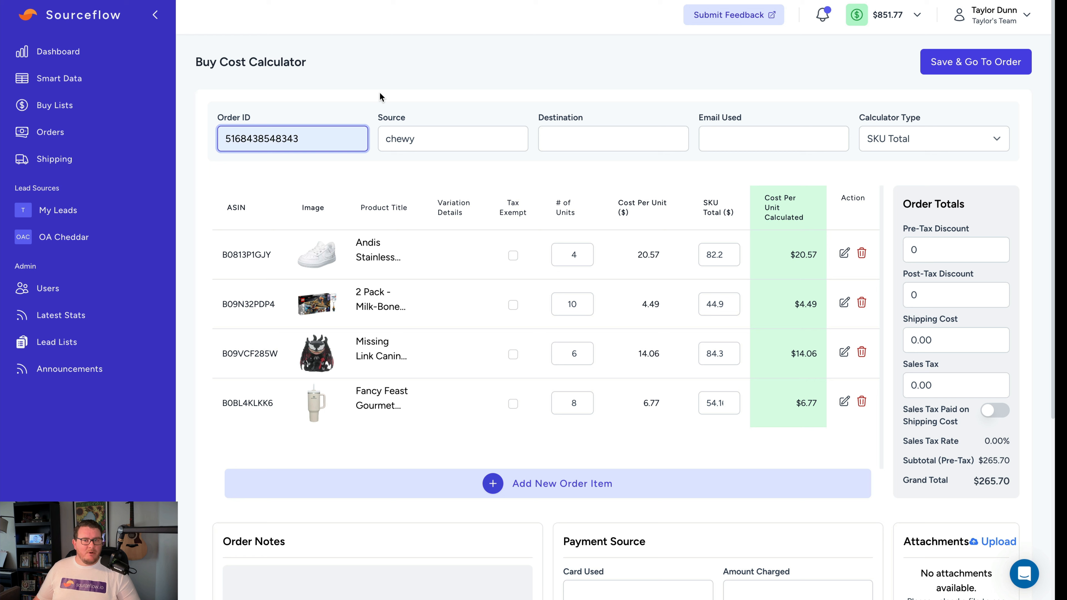
left_click(594, 146)
left_click(609, 168)
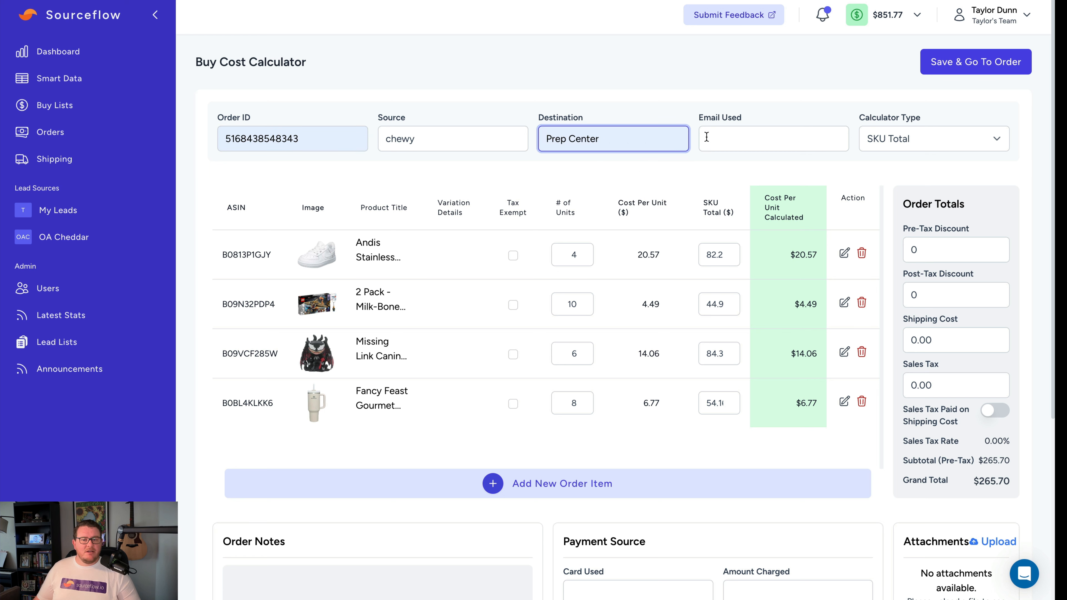
left_click(798, 142)
left_click(807, 176)
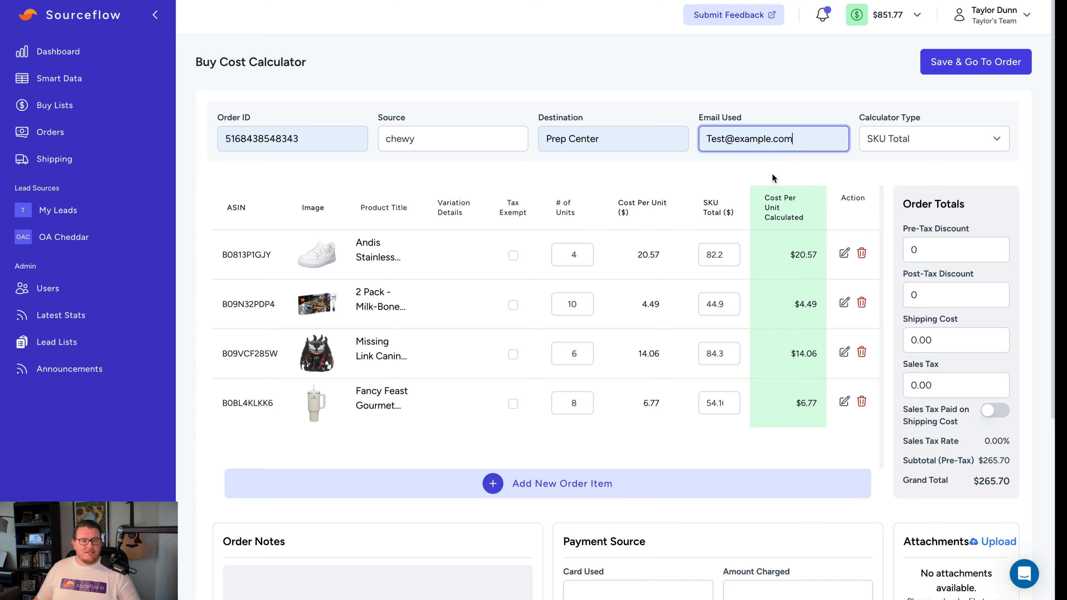
Set the order's pre-tax discount to 50 and its shipping cost to 20.
scroll(773, 173, "down", 2)
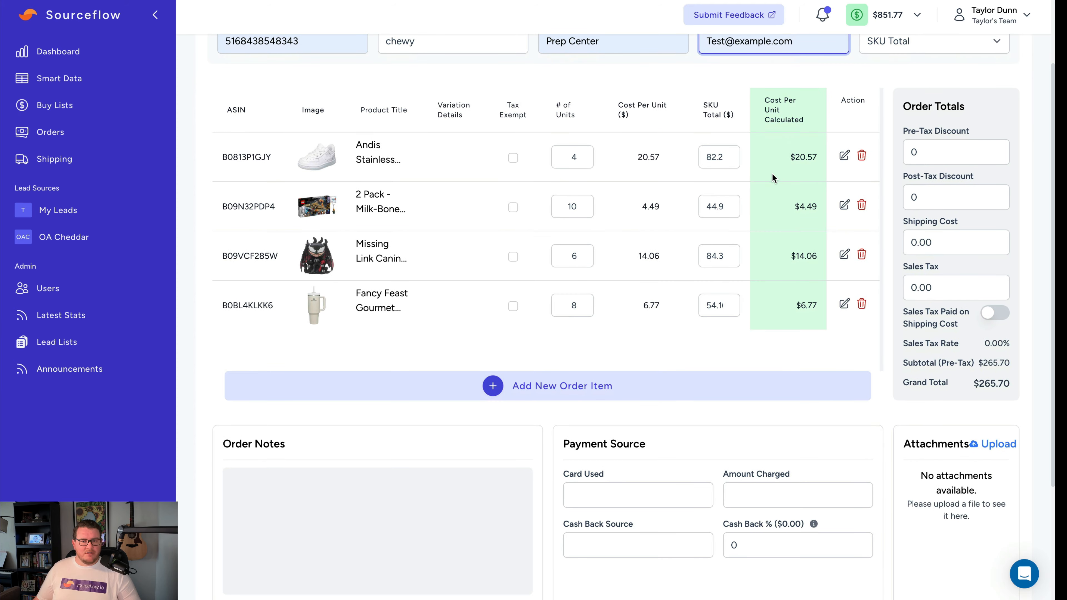
left_click(943, 155)
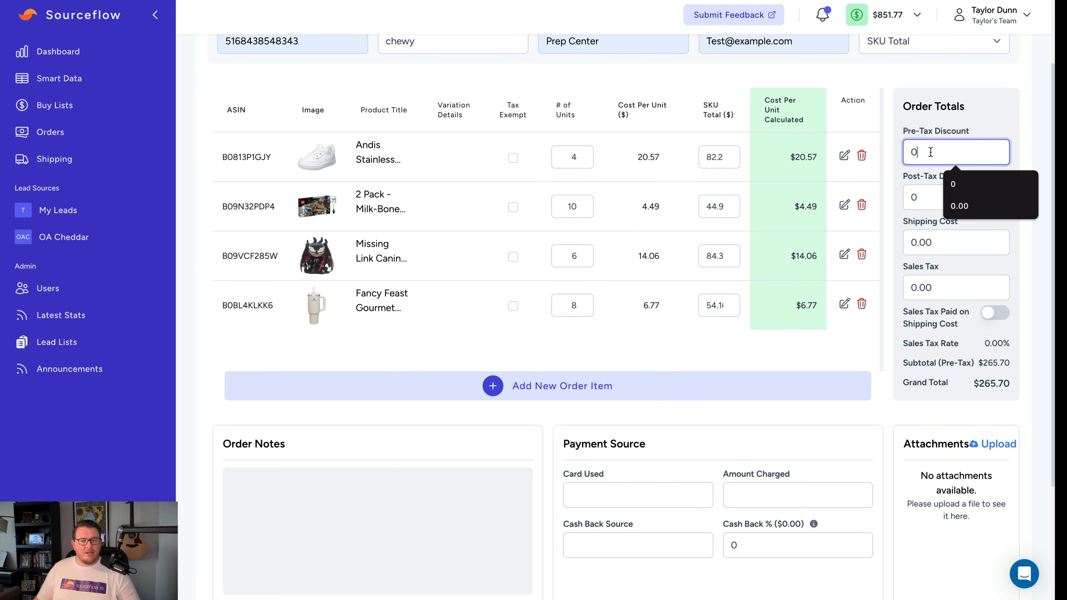
double_click(931, 152)
type("50")
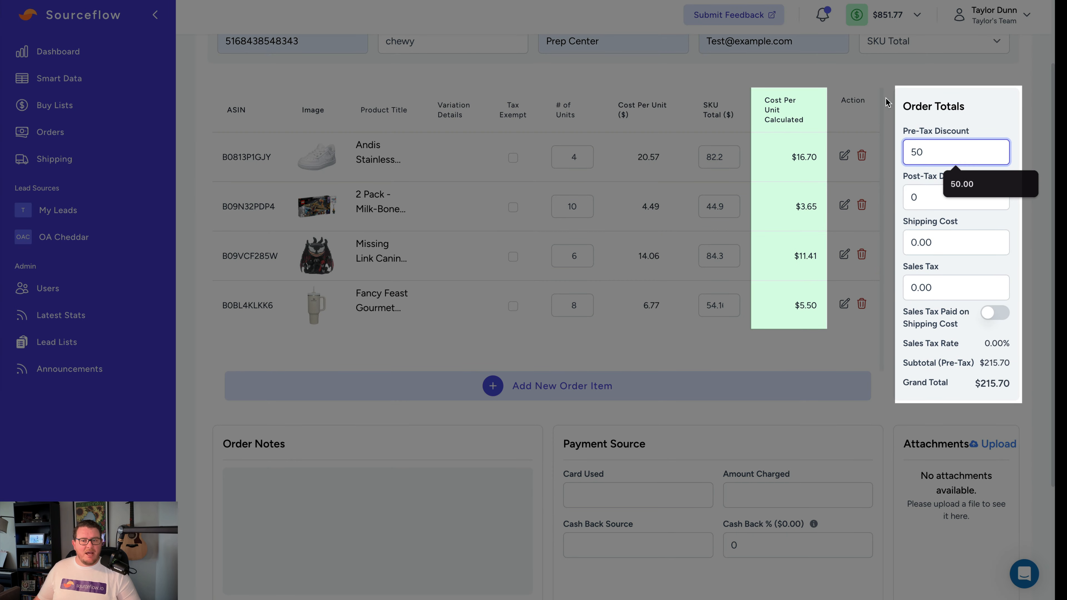
left_click(875, 84)
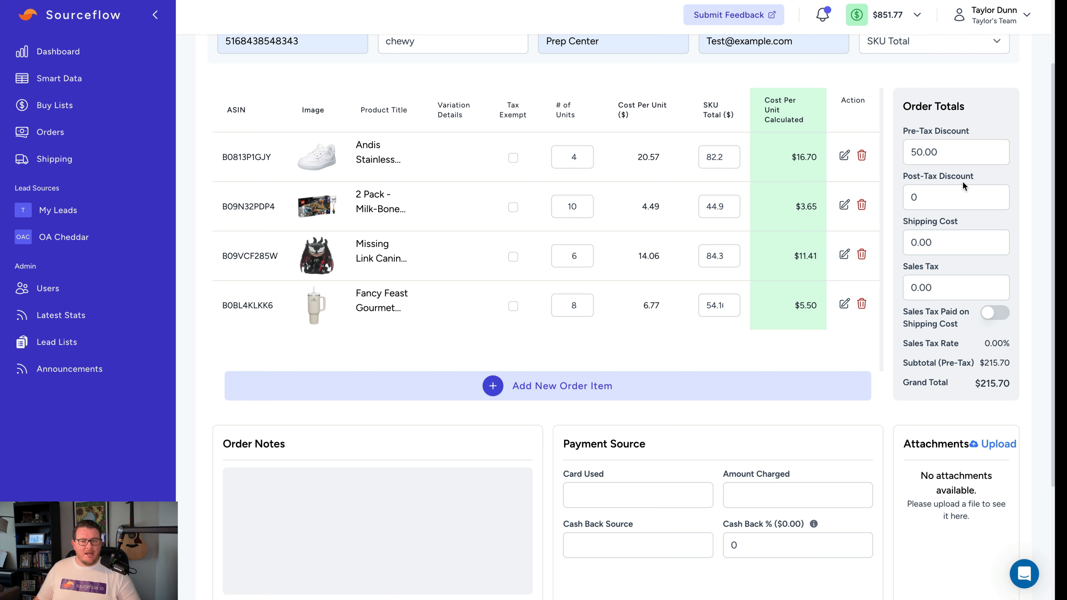
left_click(942, 247)
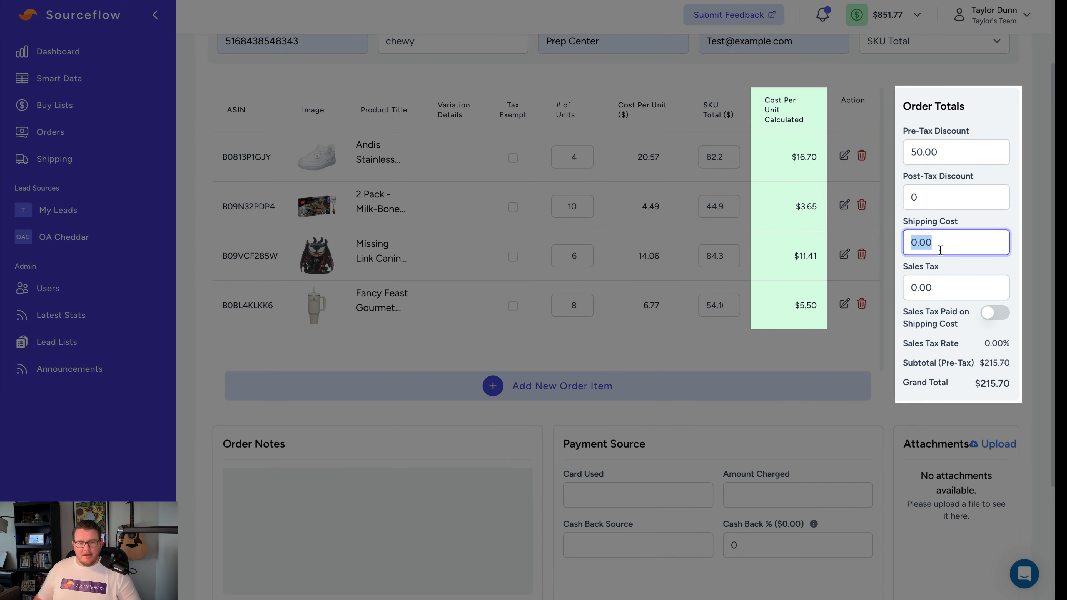
type("20")
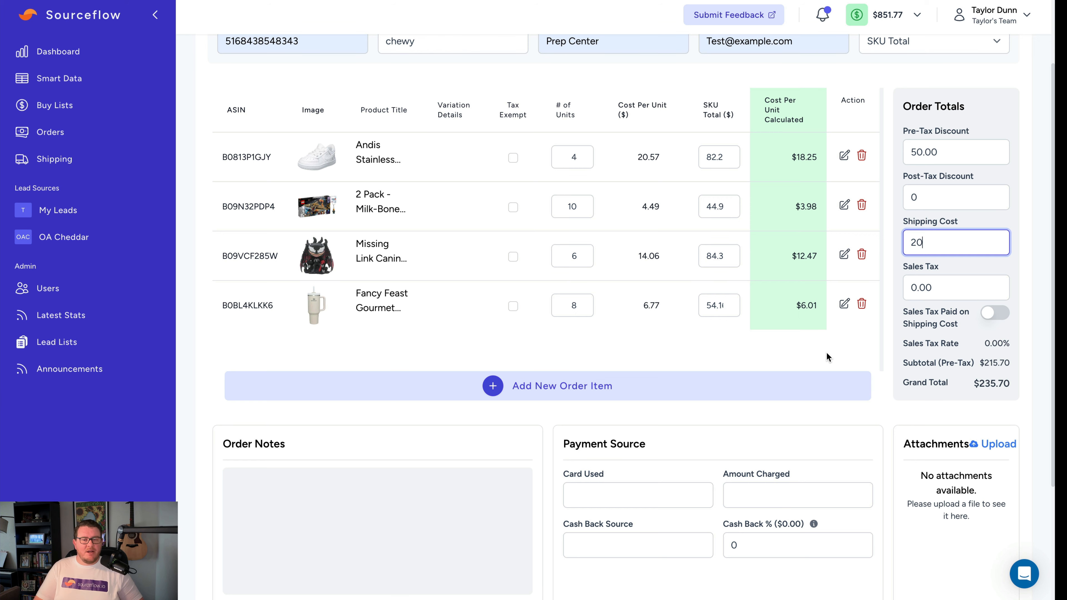
Fill in the Card Used field of the order's payment source with the longer of the two saved AMEX entries.
scroll(827, 354, "down", 3)
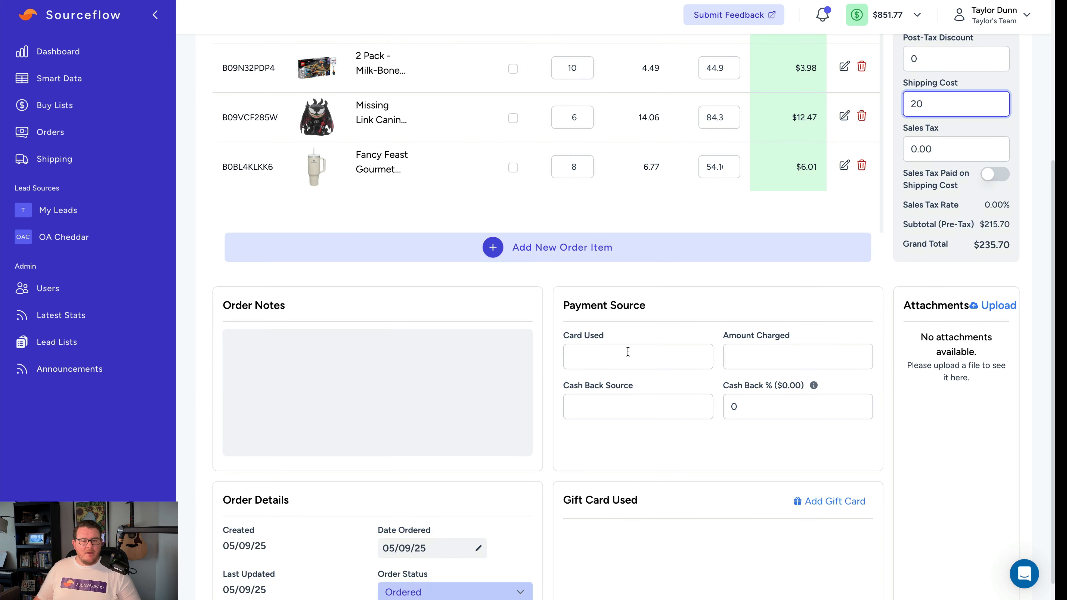
left_click(613, 353)
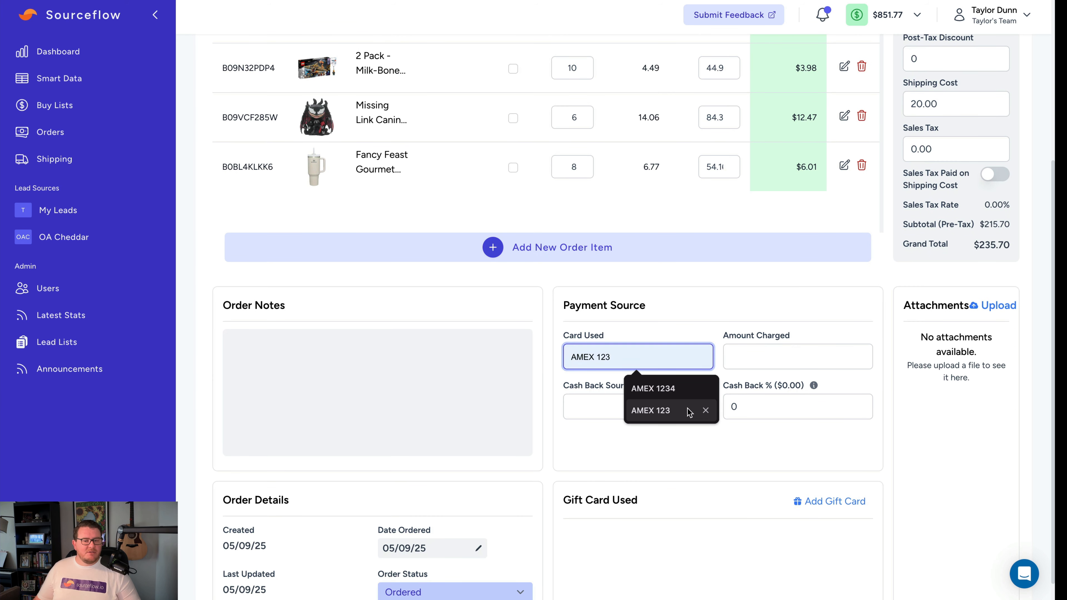
left_click(674, 392)
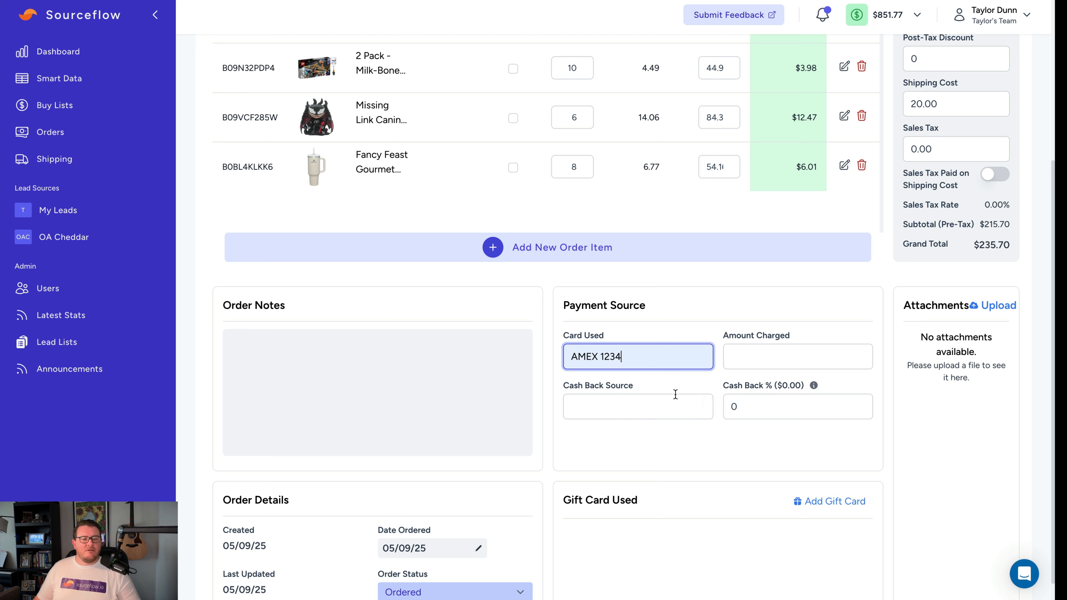
Set the payment source's amount charged to 35.70, its cash back source to TCB, and its cash back percentage to 10.
left_click(758, 358)
type("35.70")
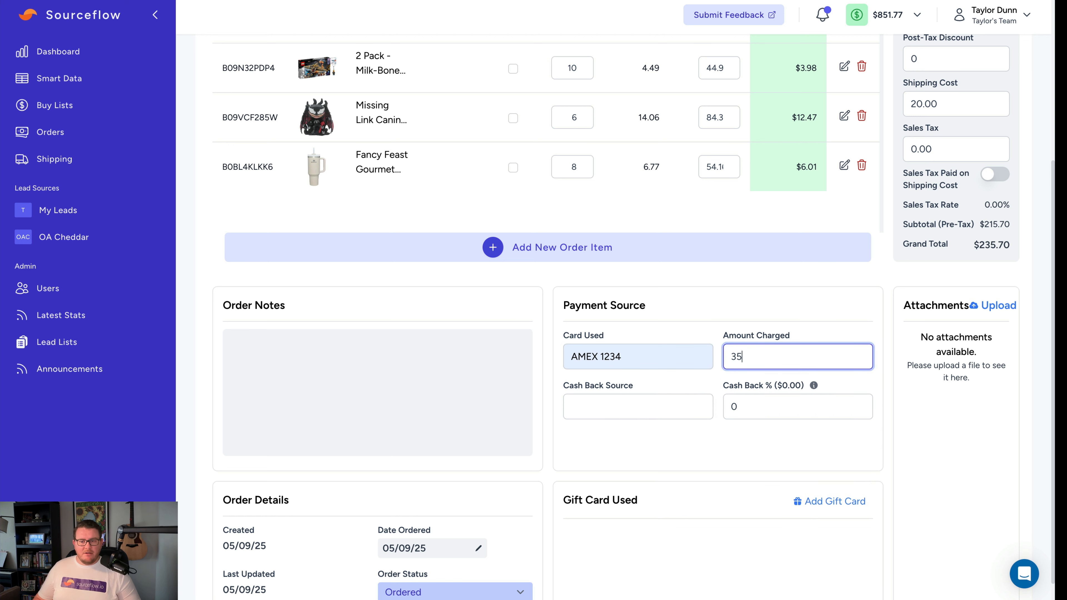
left_click(656, 416)
type("TCB")
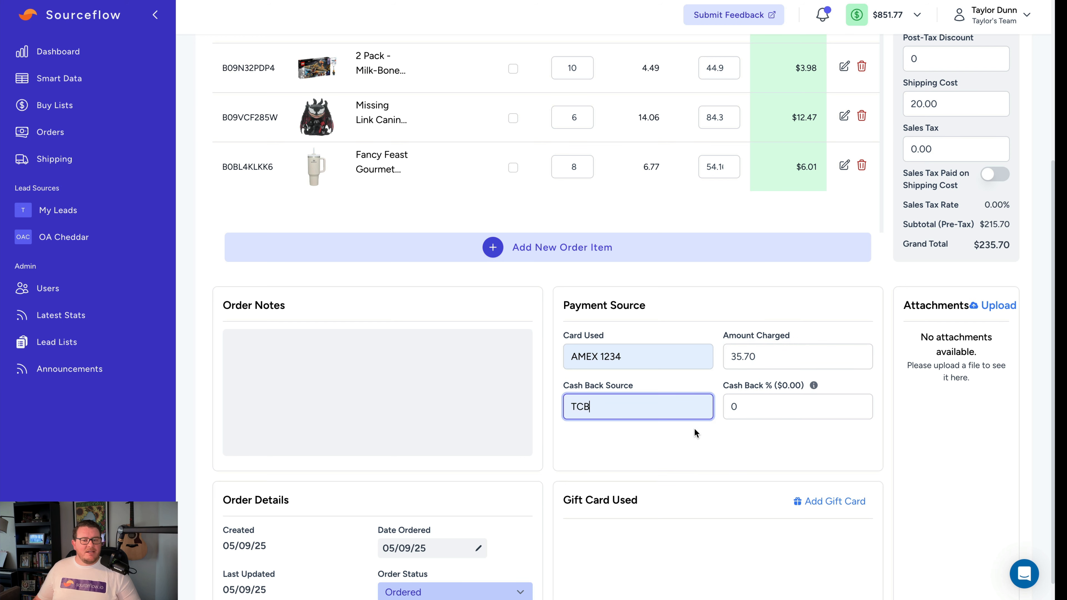
left_click(779, 407)
key("BackSpace")
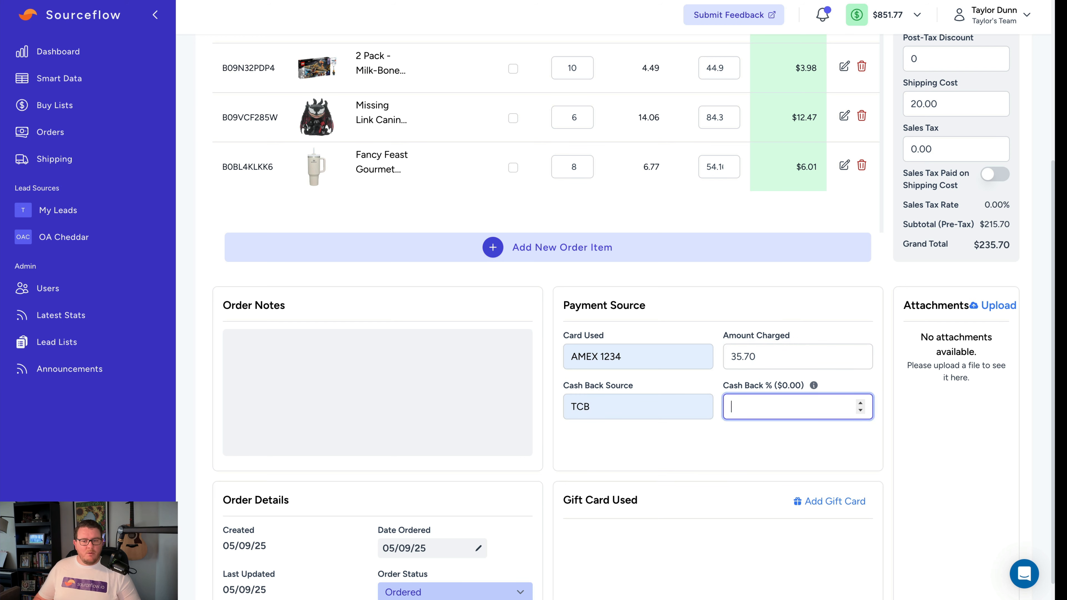
type("10")
Add a gift card to the order and fill in its Gift Card ID.
scroll(684, 465, "down", 1)
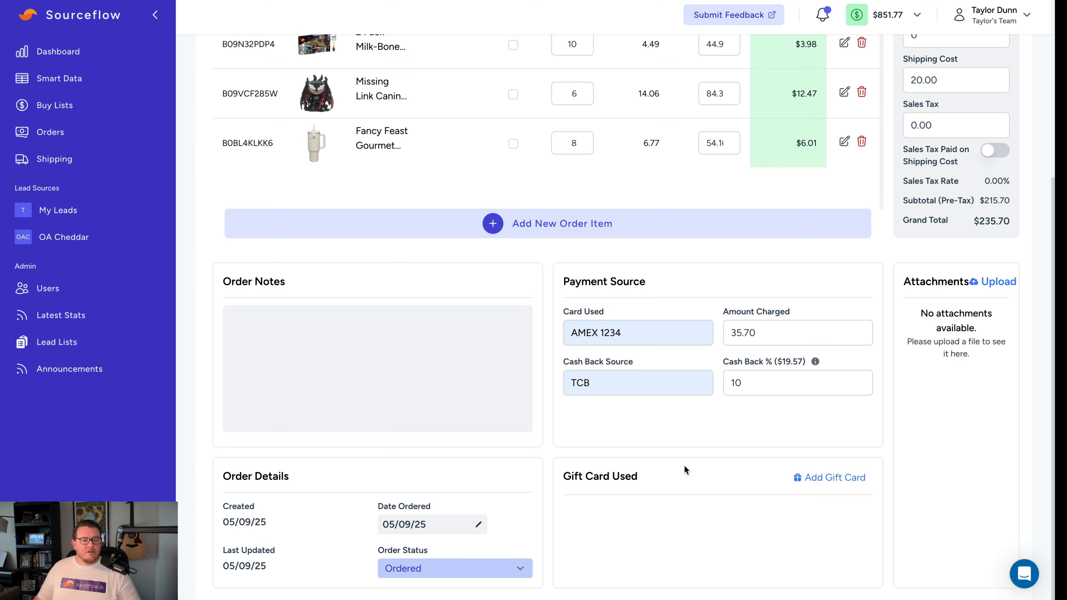
left_click(833, 485)
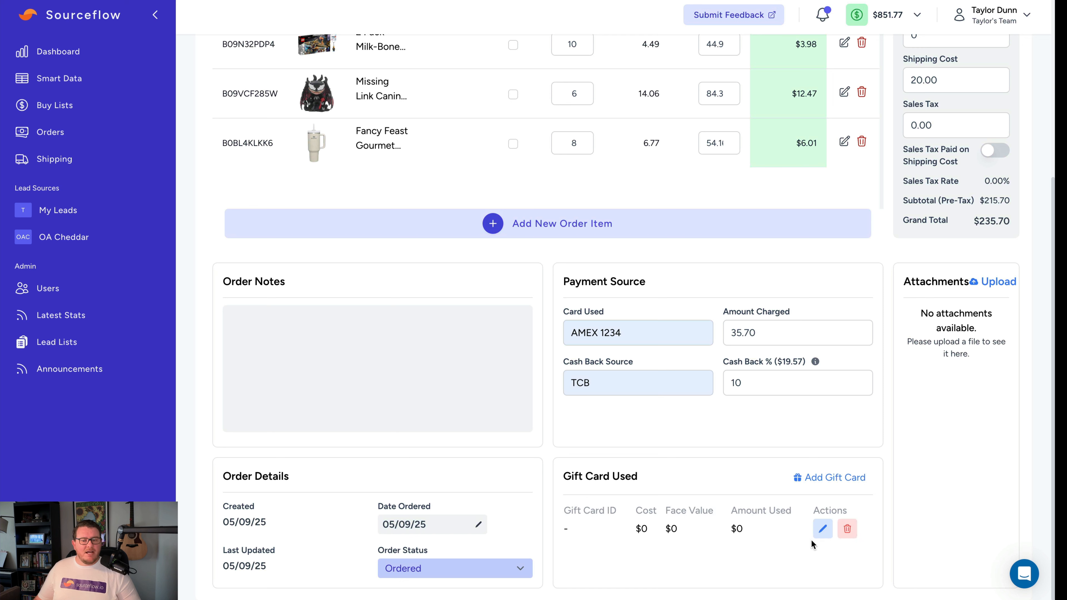
left_click(822, 529)
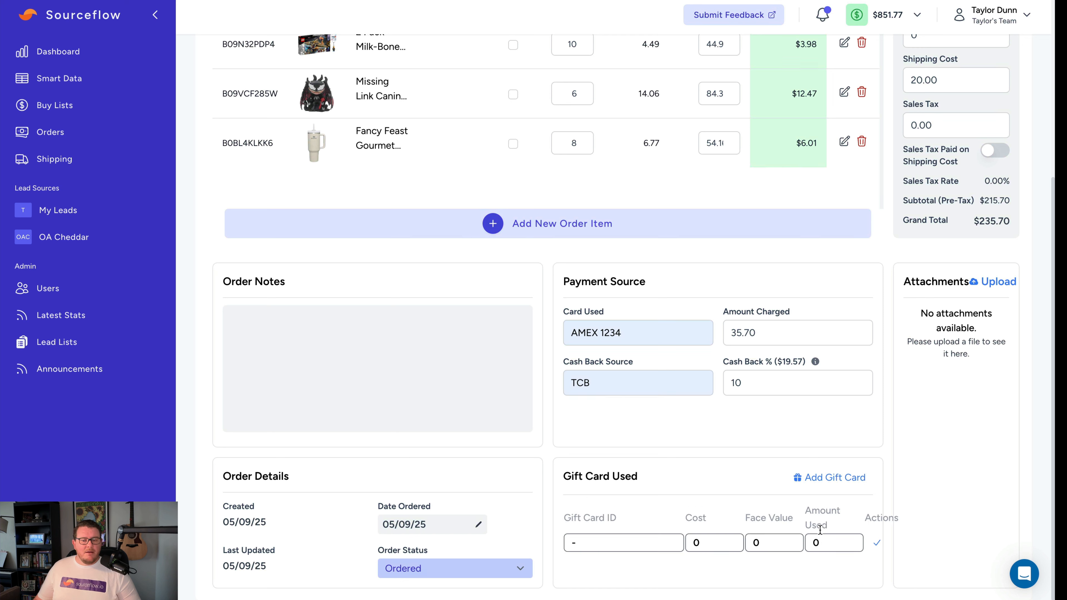
left_click(605, 543)
key("ctrl+v")
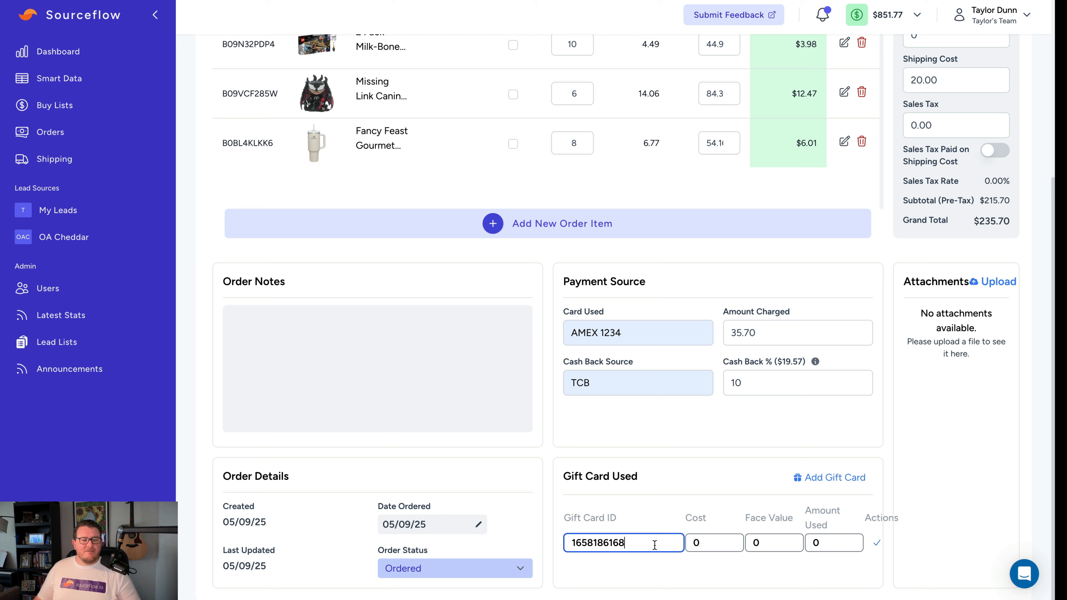
Set the gift card's cost to 175 and face value to 200, and fill in the amount used.
key("Tab")
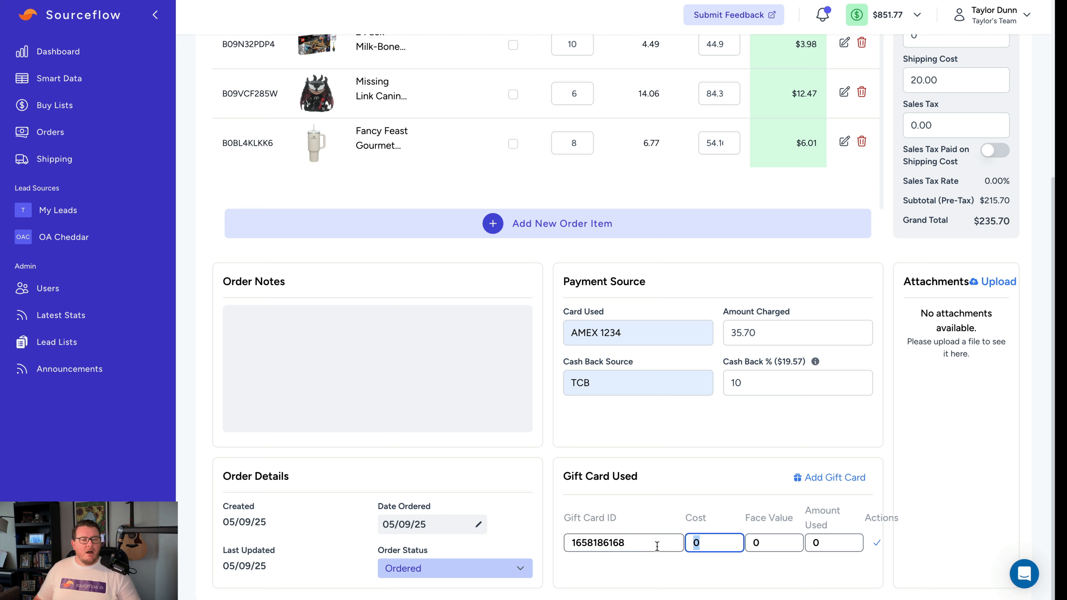
type("175")
key("Tab")
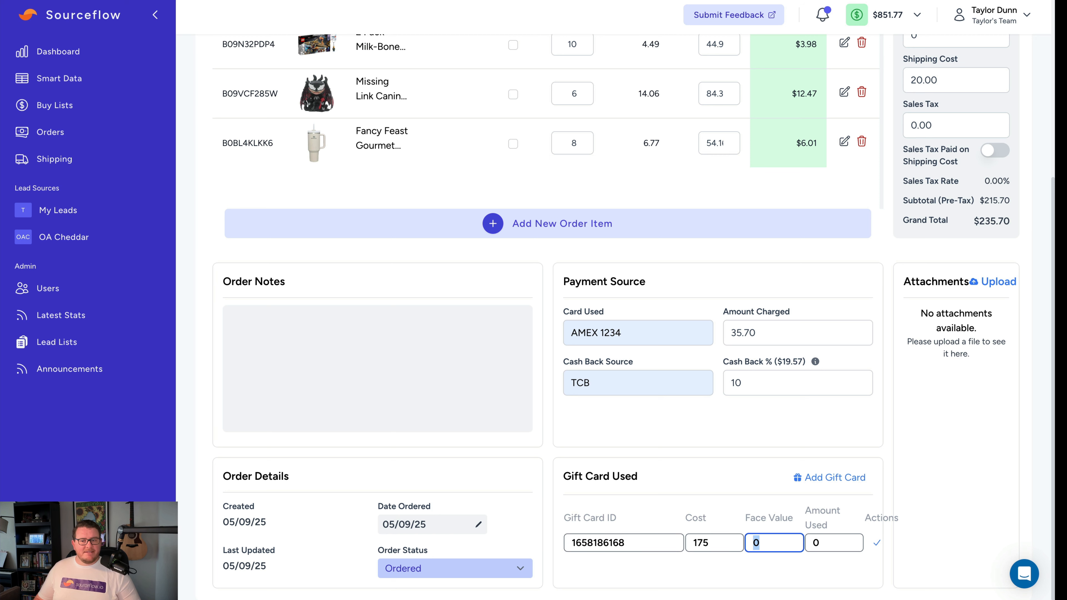
type("200")
key("Tab")
type("20")
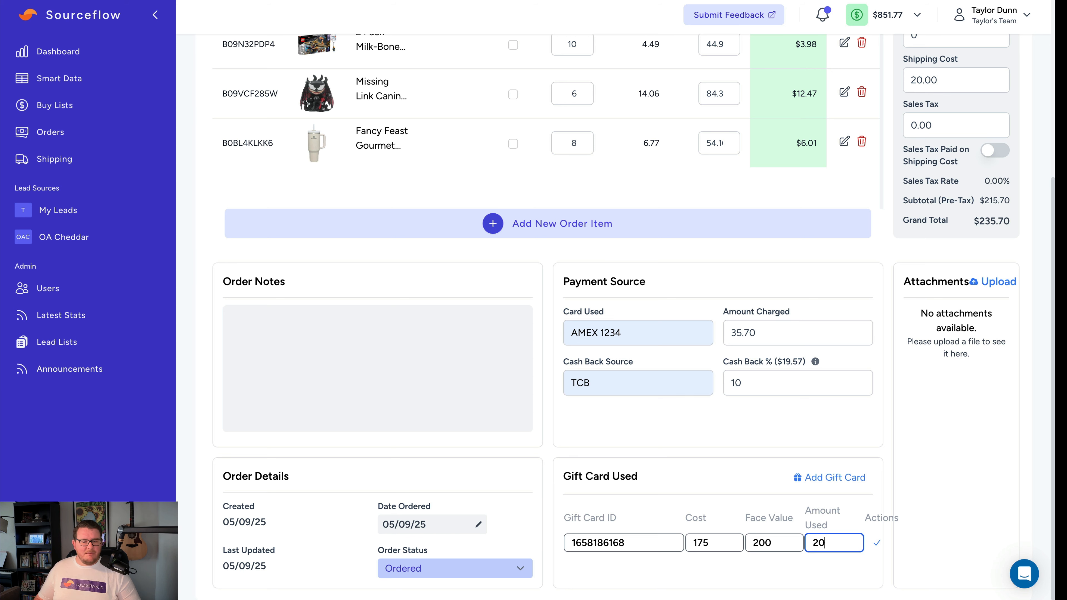